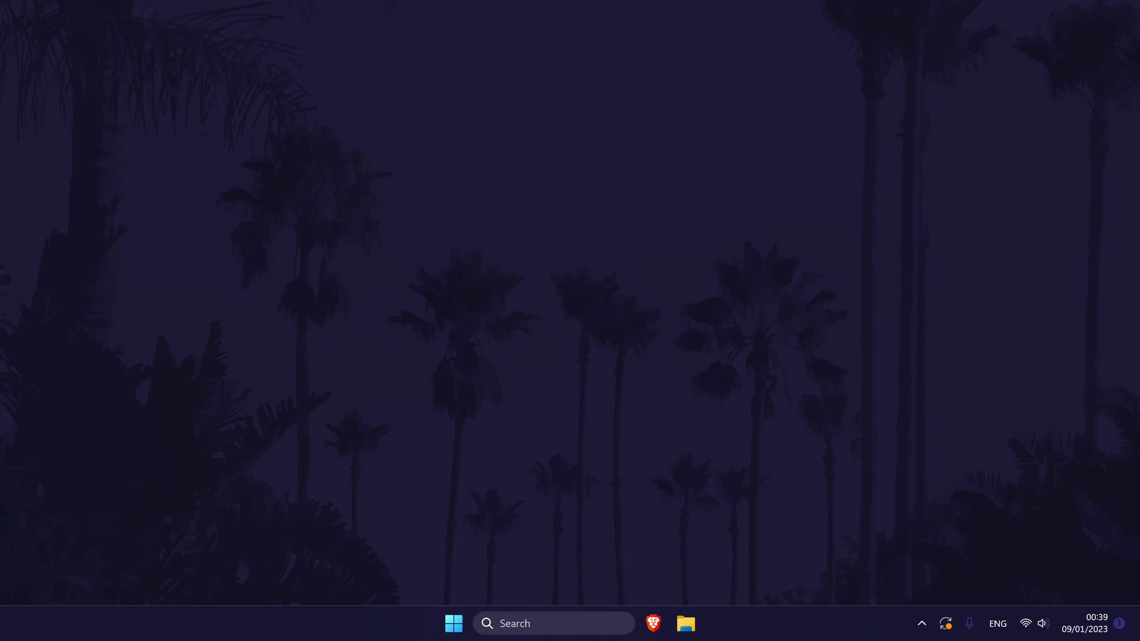
Navigate Settings > Bluetooth & devices > Cameras to the HD 720P webcam's preview page.
{"action": "left_click", "coordinate": [453, 624]}
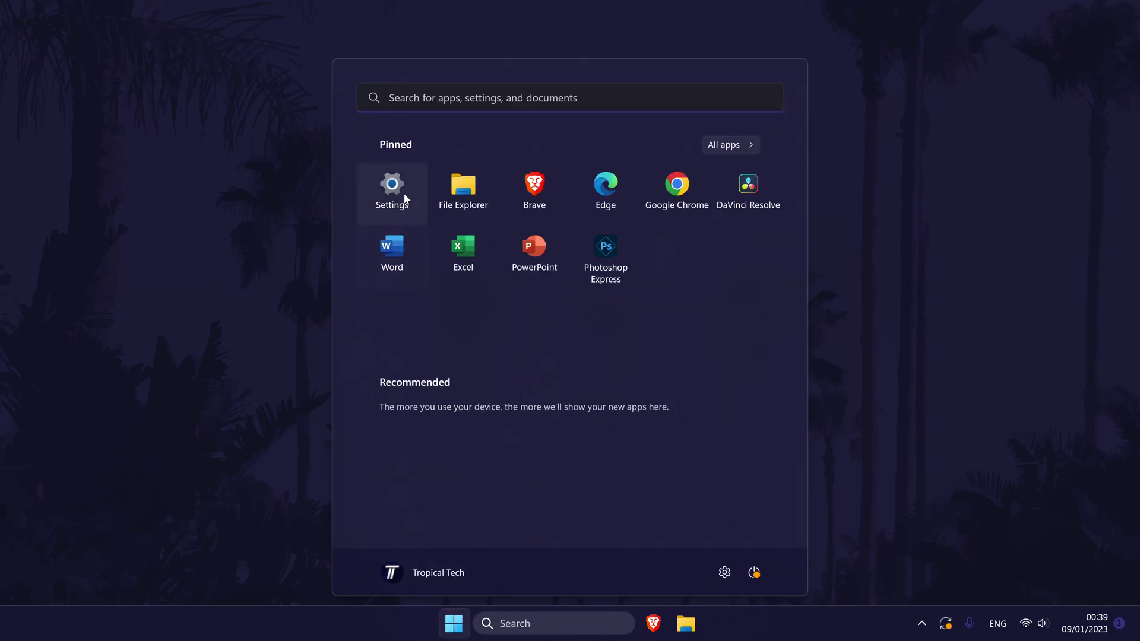
{"action": "left_click", "coordinate": [393, 192]}
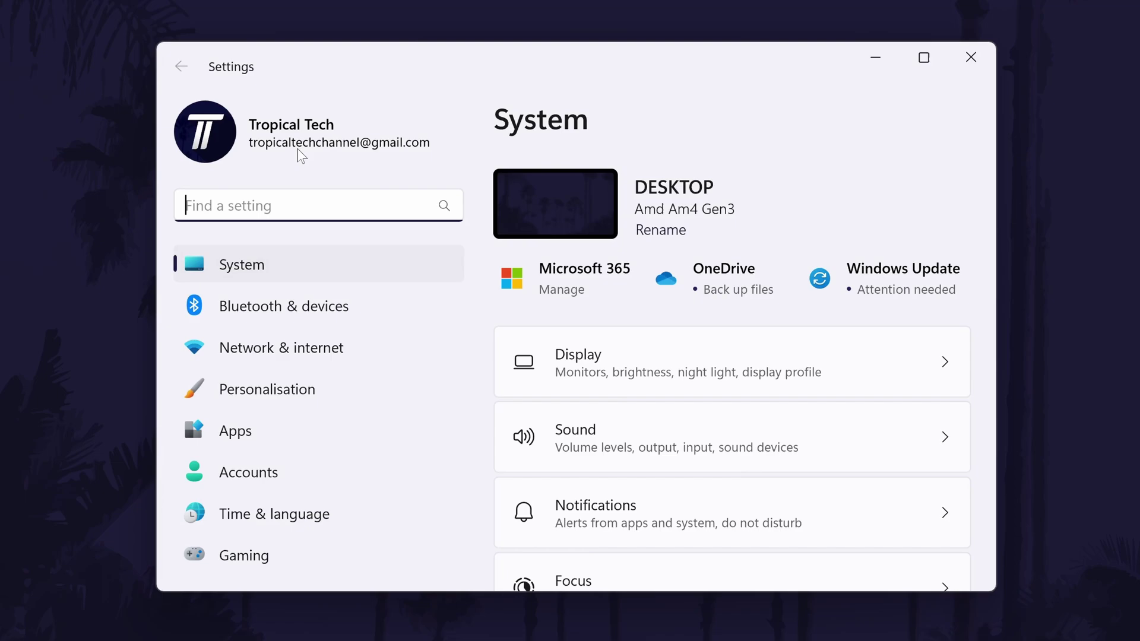
{"action": "left_click", "coordinate": [299, 313]}
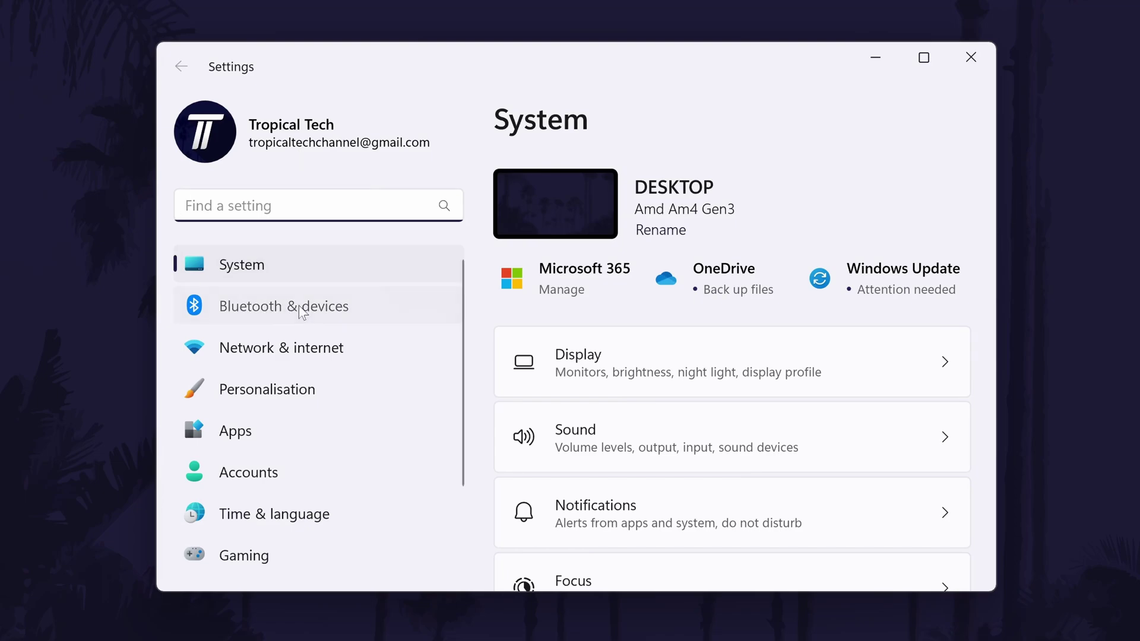
{"action": "left_click_drag", "start_coordinate": [992, 285], "coordinate": [997, 463]}
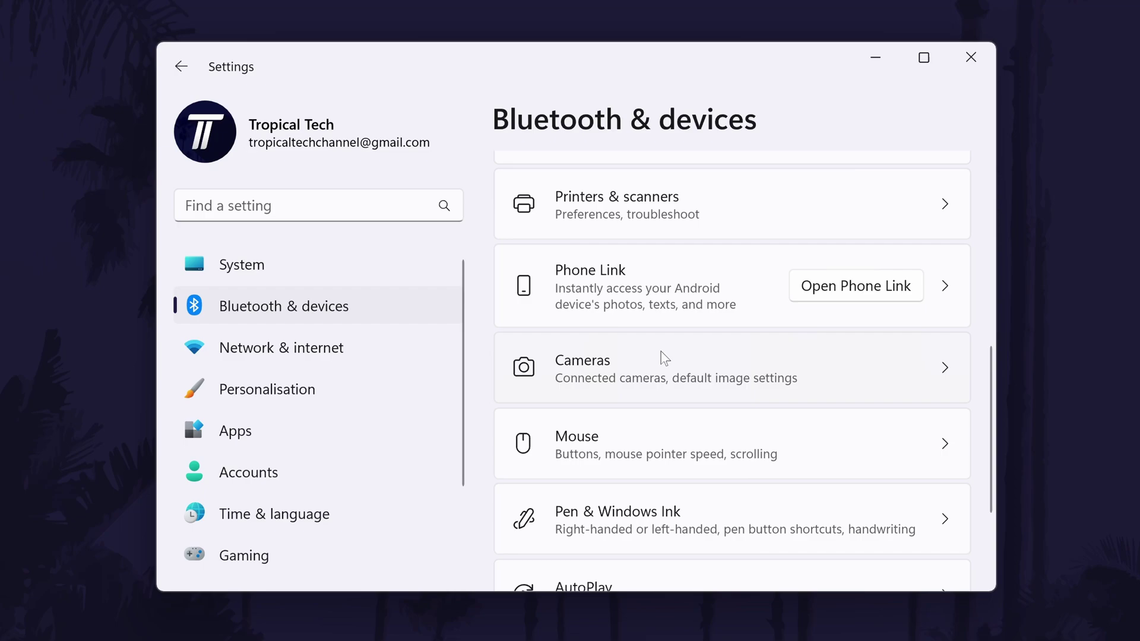
{"action": "left_click", "coordinate": [663, 359]}
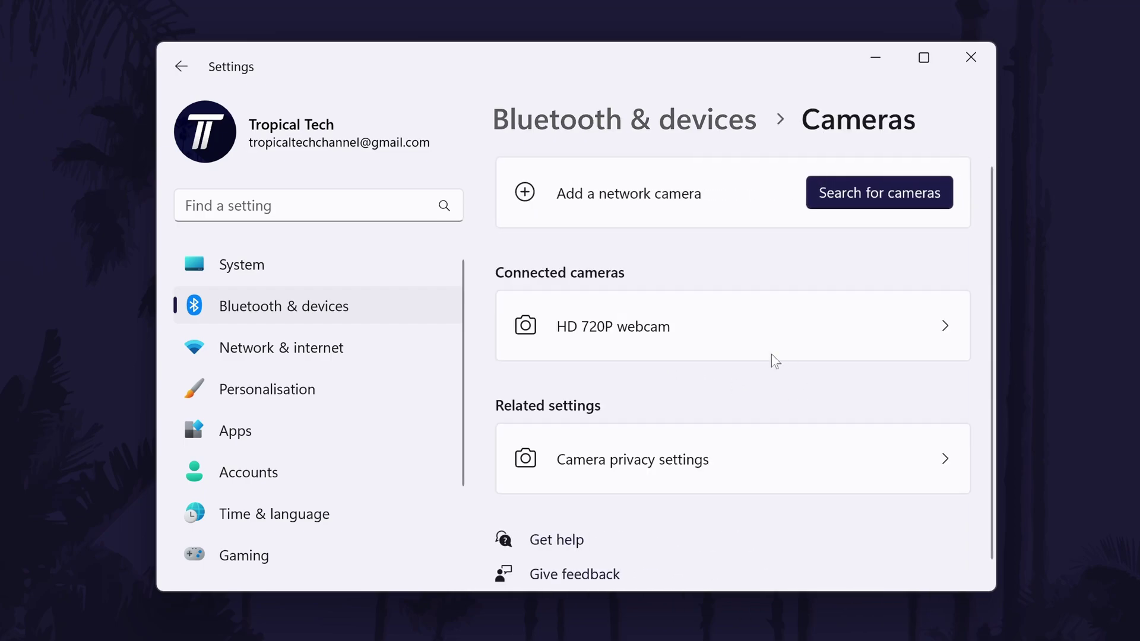
{"action": "left_click", "coordinate": [639, 340]}
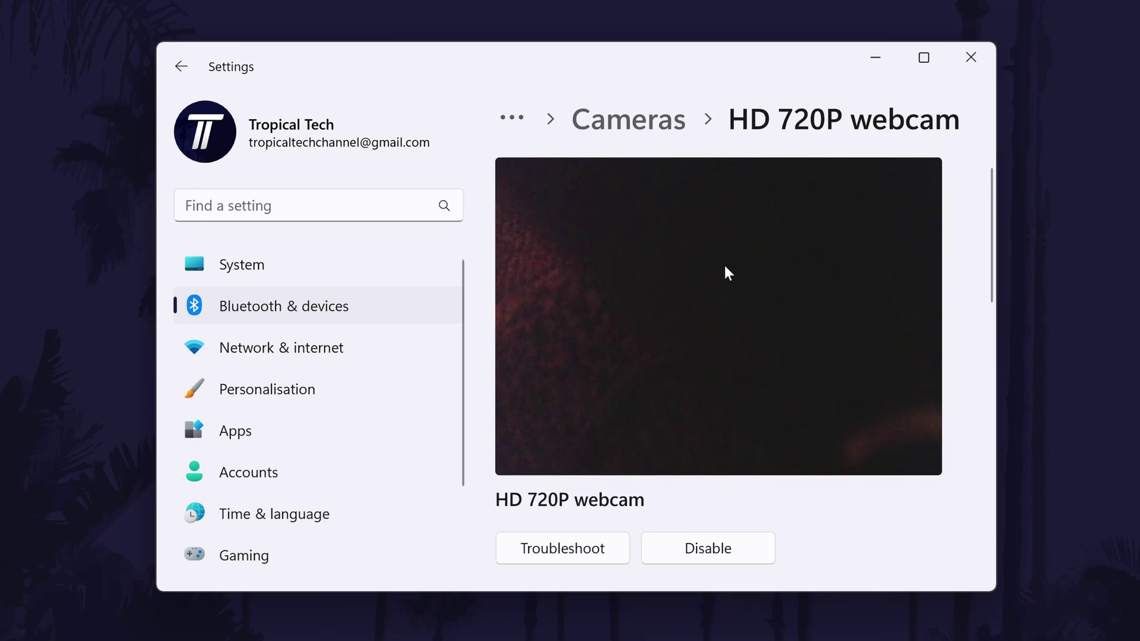
{"action": "scroll", "coordinate": [891, 300], "scroll_direction": "down", "scroll_amount": 2}
{"action": "scroll", "coordinate": [889, 301], "scroll_direction": "down", "scroll_amount": 2}
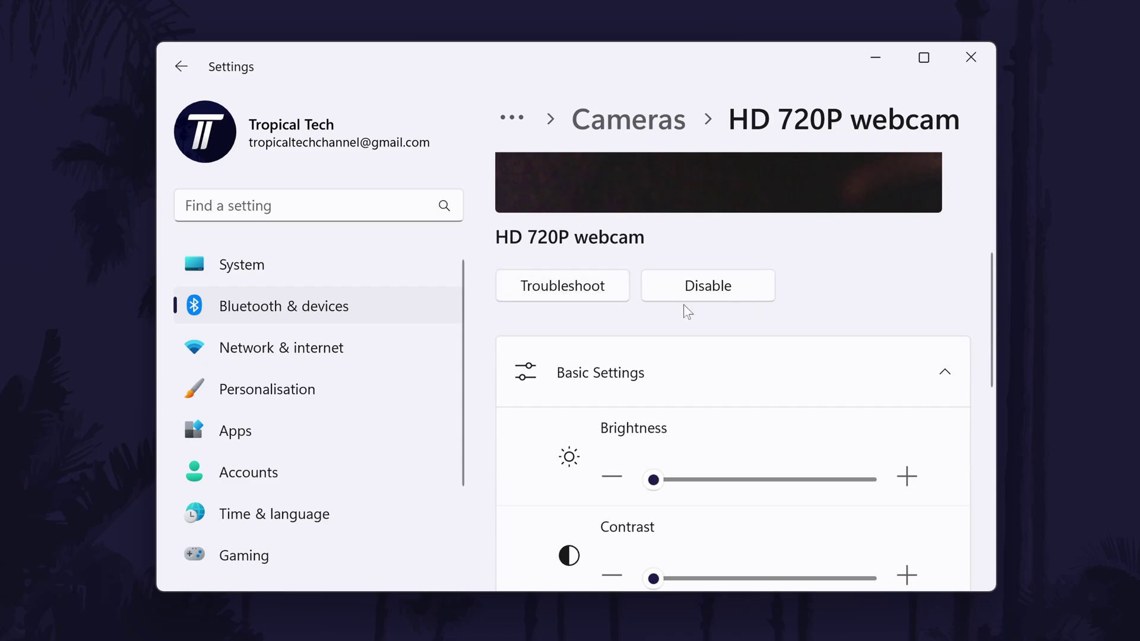
{"action": "scroll", "coordinate": [802, 323], "scroll_direction": "down", "scroll_amount": 1}
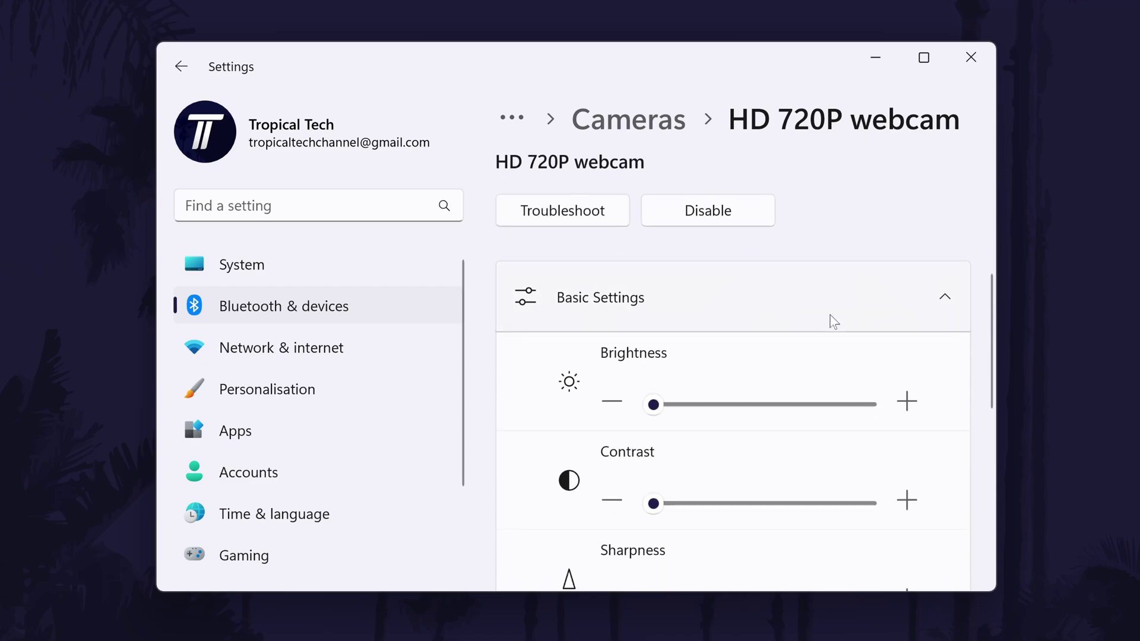
{"action": "left_click_drag", "start_coordinate": [643, 346], "coordinate": [647, 347]}
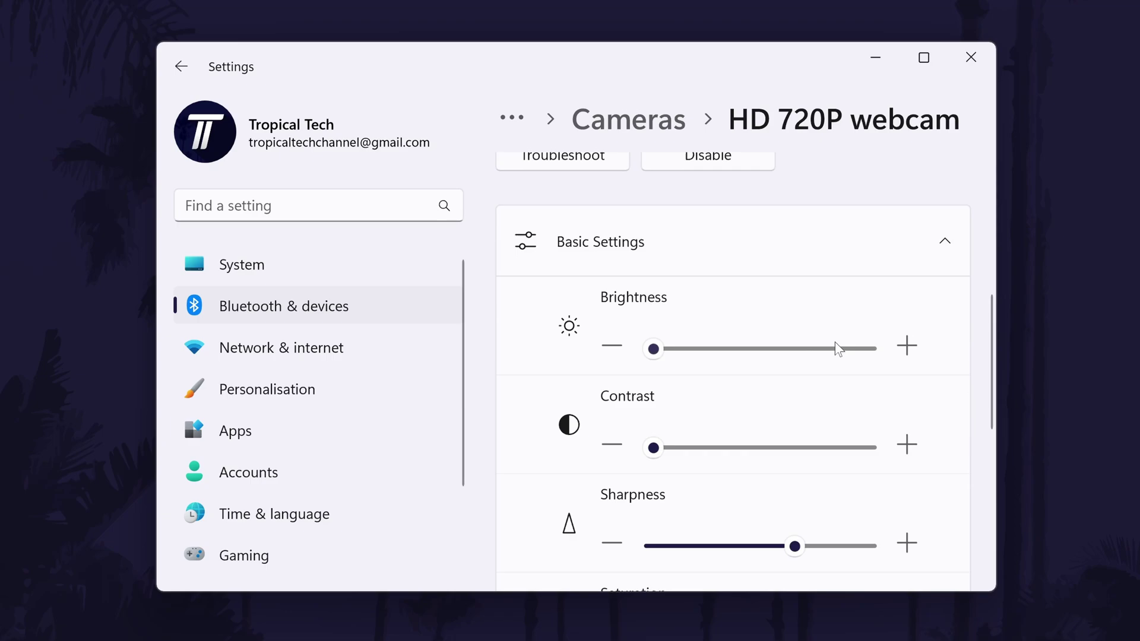
{"action": "scroll", "coordinate": [668, 301], "scroll_direction": "down", "scroll_amount": 2}
{"action": "scroll", "coordinate": [814, 408], "scroll_direction": "down", "scroll_amount": 2}
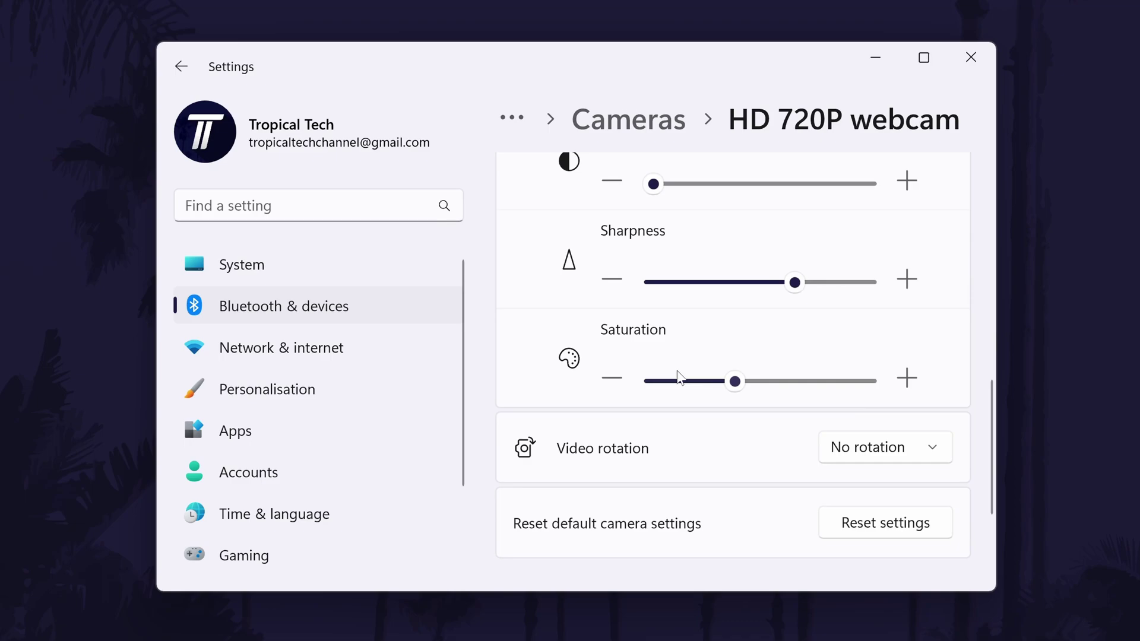
{"action": "left_click", "coordinate": [885, 446]}
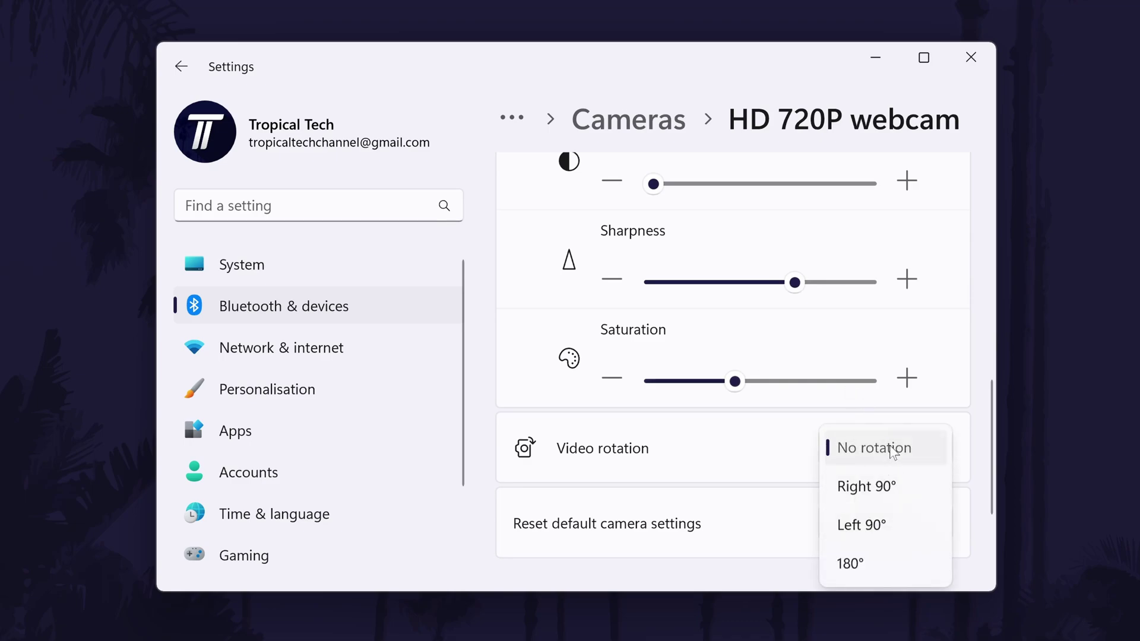
{"action": "left_click", "coordinate": [892, 452]}
{"action": "scroll", "coordinate": [806, 481], "scroll_direction": "down", "scroll_amount": 1}
{"action": "left_click", "coordinate": [855, 387]}
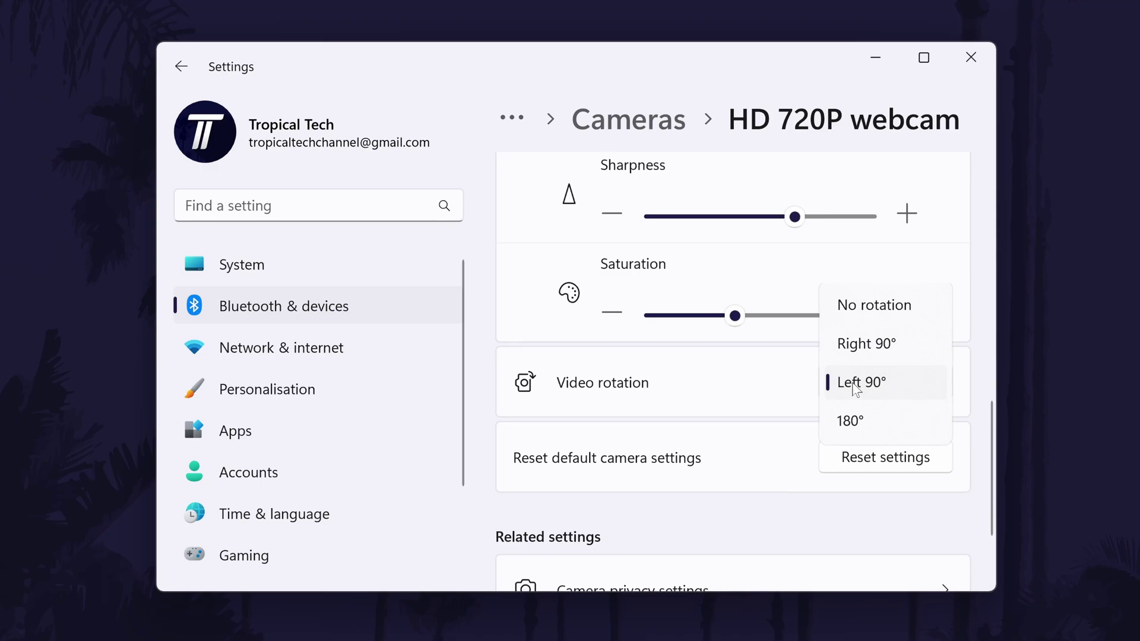
{"action": "left_click", "coordinate": [861, 303]}
{"action": "scroll", "coordinate": [702, 418], "scroll_direction": "down", "scroll_amount": 2}
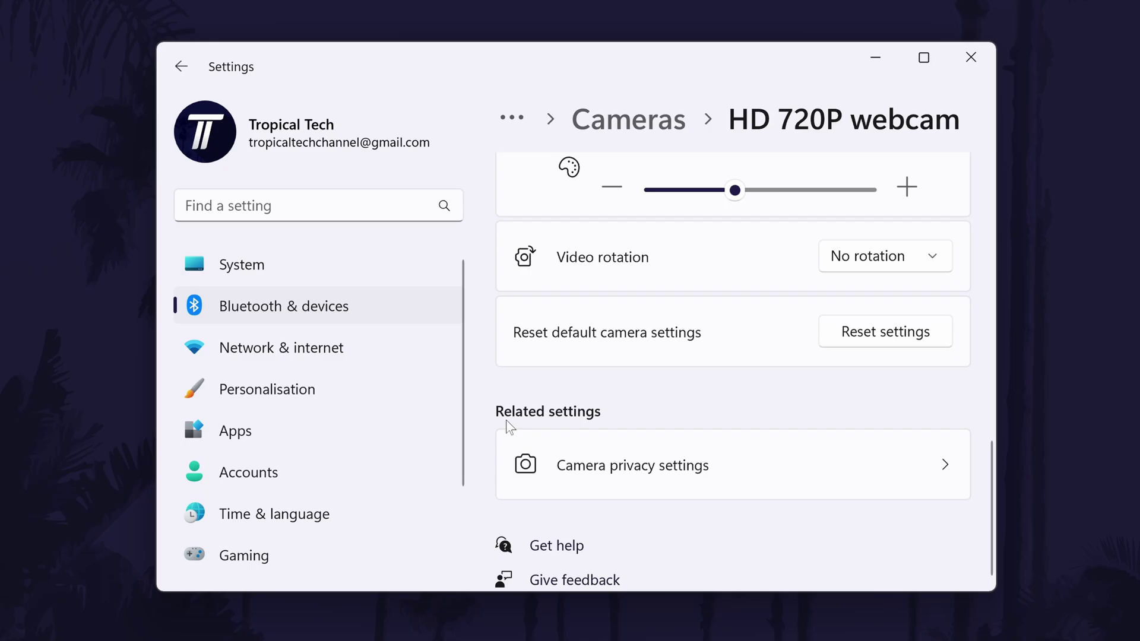
Review the camera privacy page with camera access on and per-app permissions listed.
{"action": "left_click", "coordinate": [770, 482]}
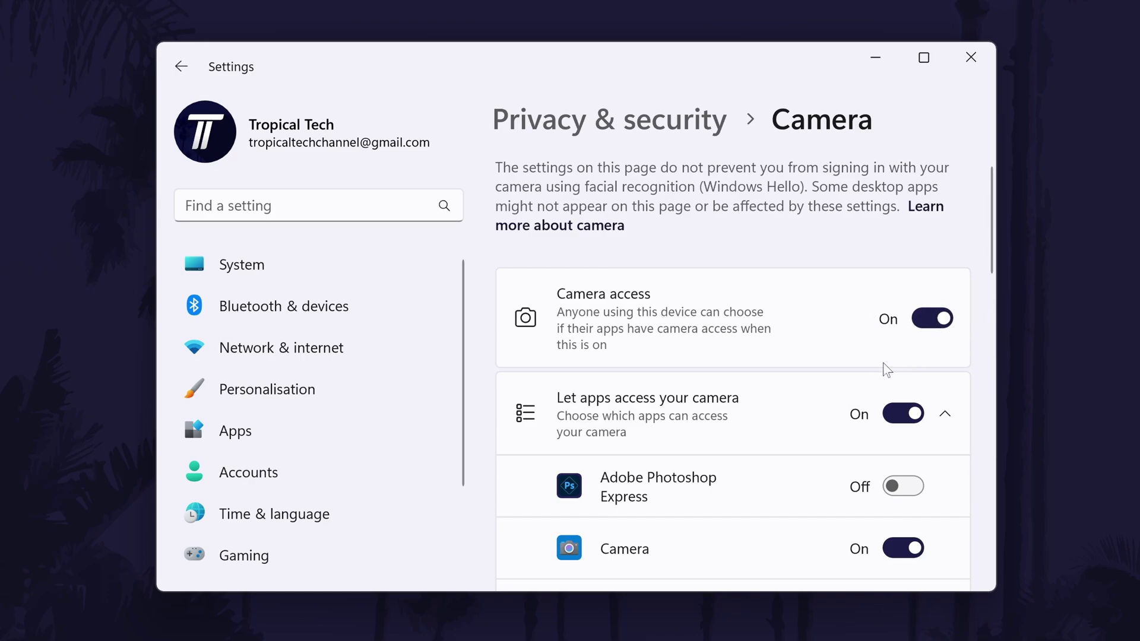
{"action": "scroll", "coordinate": [890, 407], "scroll_direction": "down", "scroll_amount": 3}
{"action": "scroll", "coordinate": [906, 419], "scroll_direction": "down", "scroll_amount": 2}
{"action": "scroll", "coordinate": [907, 419], "scroll_direction": "down", "scroll_amount": 1}
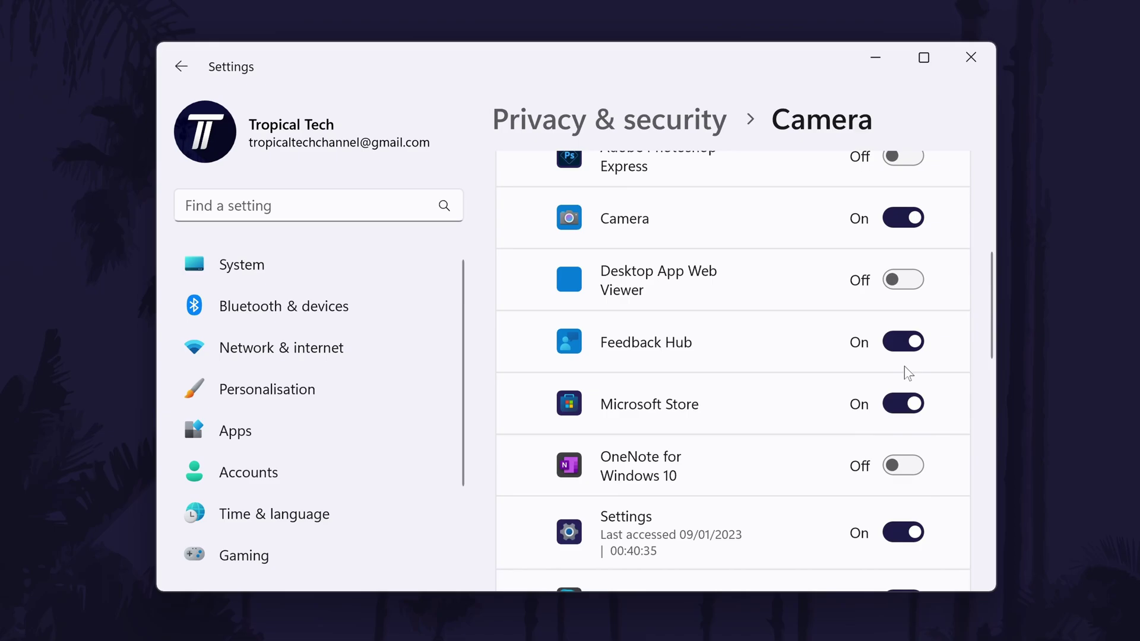
{"action": "scroll", "coordinate": [953, 267], "scroll_direction": "up", "scroll_amount": 3}
{"action": "scroll", "coordinate": [960, 301], "scroll_direction": "up", "scroll_amount": 2}
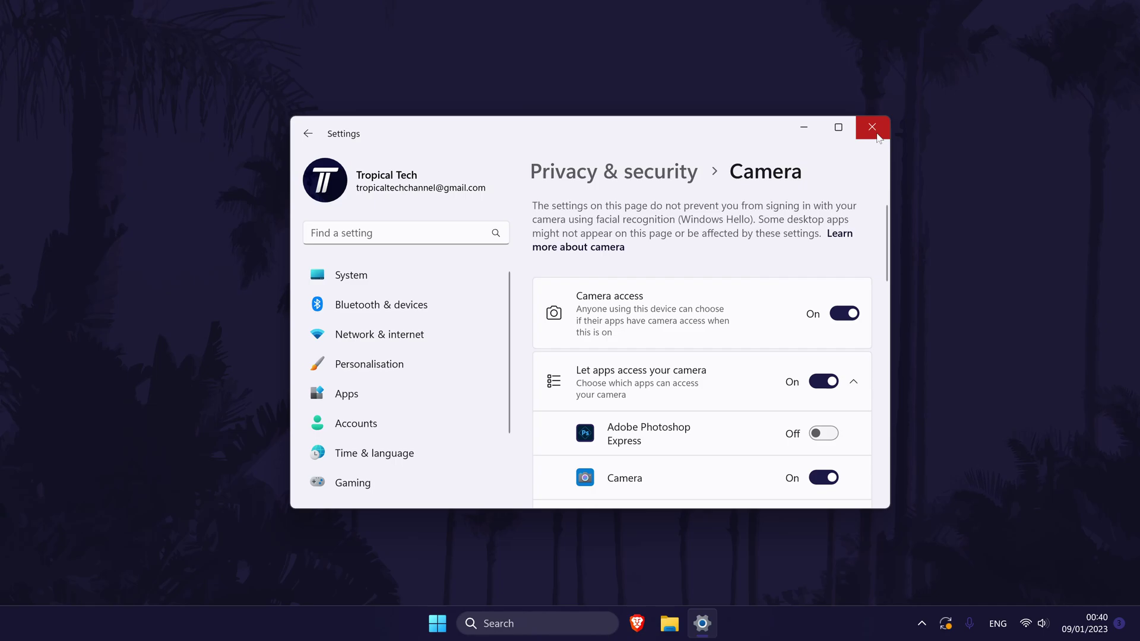
Relaunch Settings from Start and go to the Sound page listing USB Microphone input.
{"action": "left_click", "coordinate": [872, 128]}
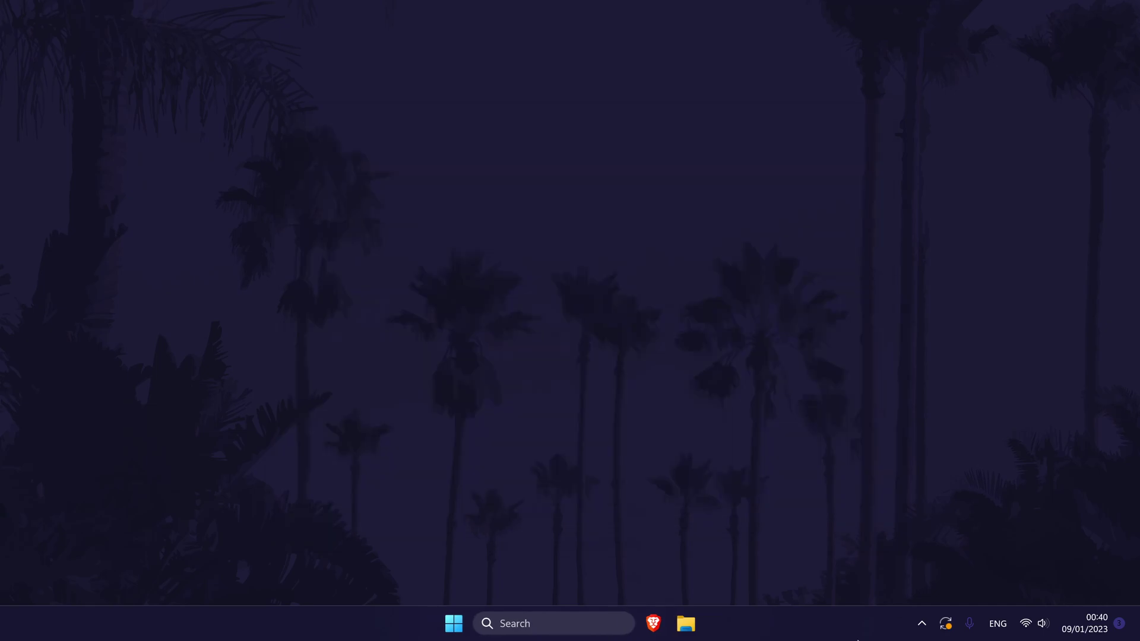
{"action": "left_click", "coordinate": [453, 624]}
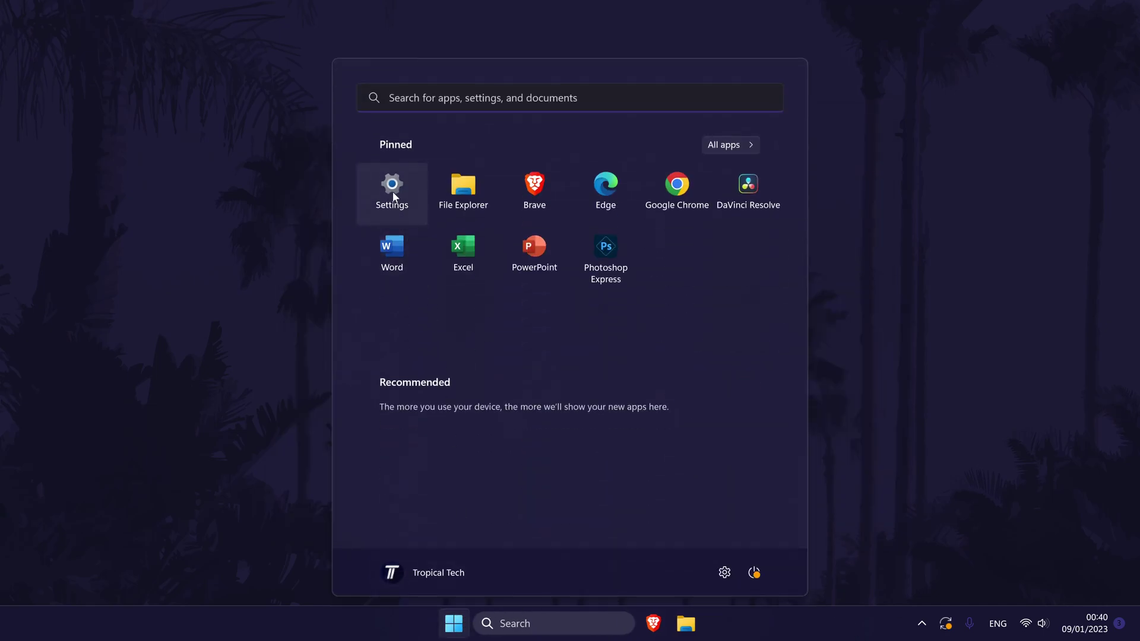
{"action": "left_click", "coordinate": [392, 190]}
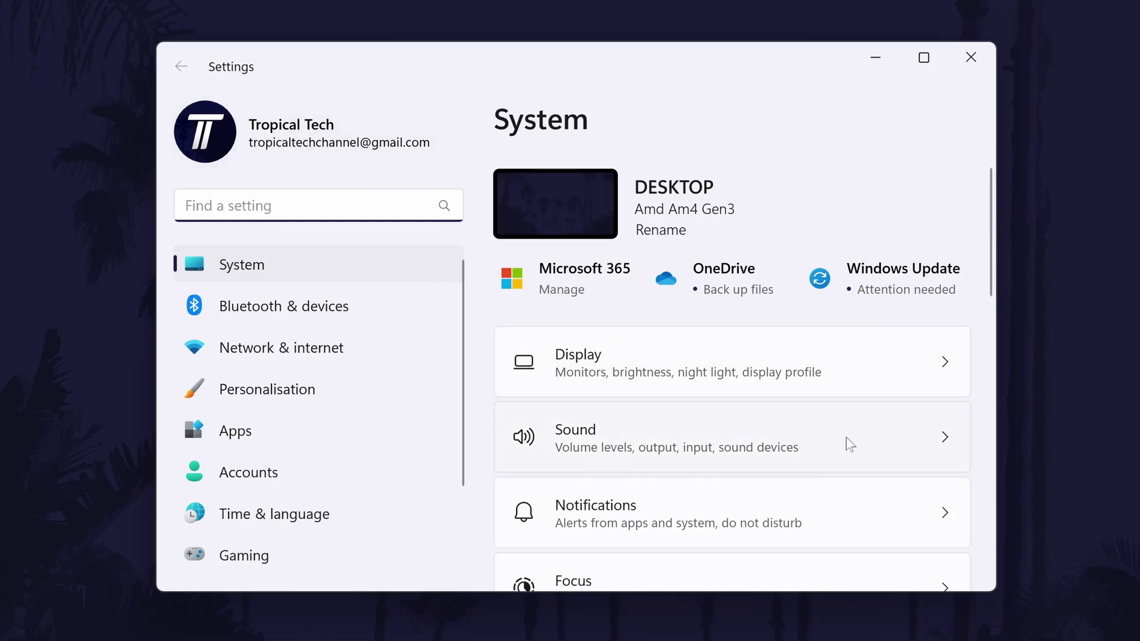
{"action": "left_click", "coordinate": [931, 438]}
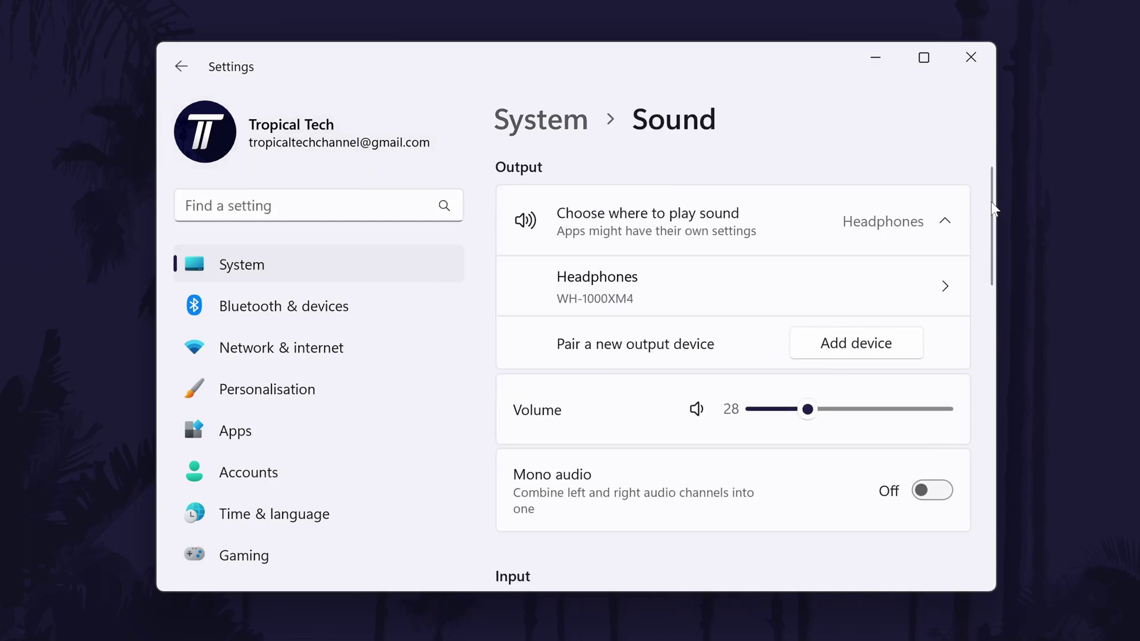
{"action": "scroll", "coordinate": [991, 208], "scroll_direction": "down", "scroll_amount": 5}
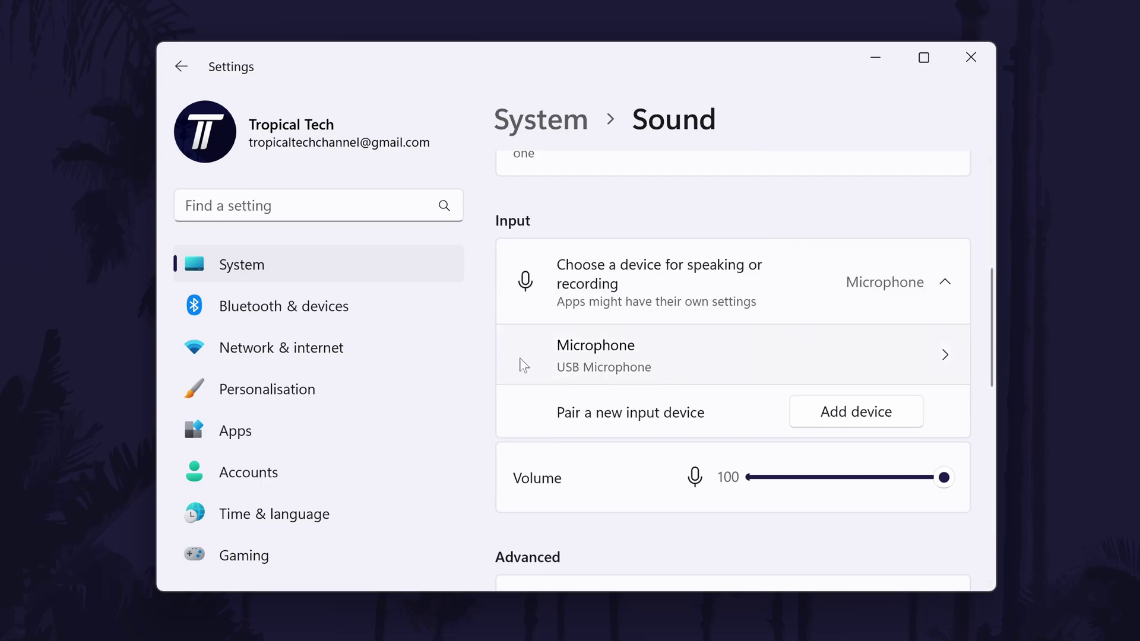
In USB Microphone properties, dip input volume to 49, restore 100, and close Settings.
{"action": "left_click", "coordinate": [701, 368]}
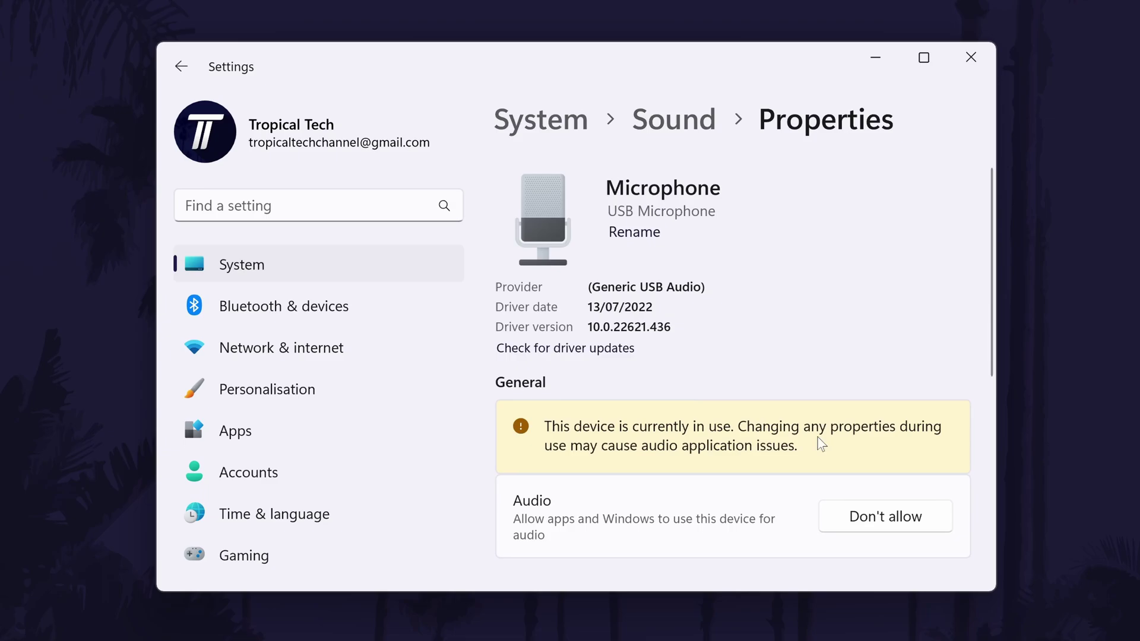
{"action": "scroll", "coordinate": [750, 362], "scroll_direction": "down", "scroll_amount": 2}
{"action": "scroll", "coordinate": [751, 363], "scroll_direction": "down", "scroll_amount": 2}
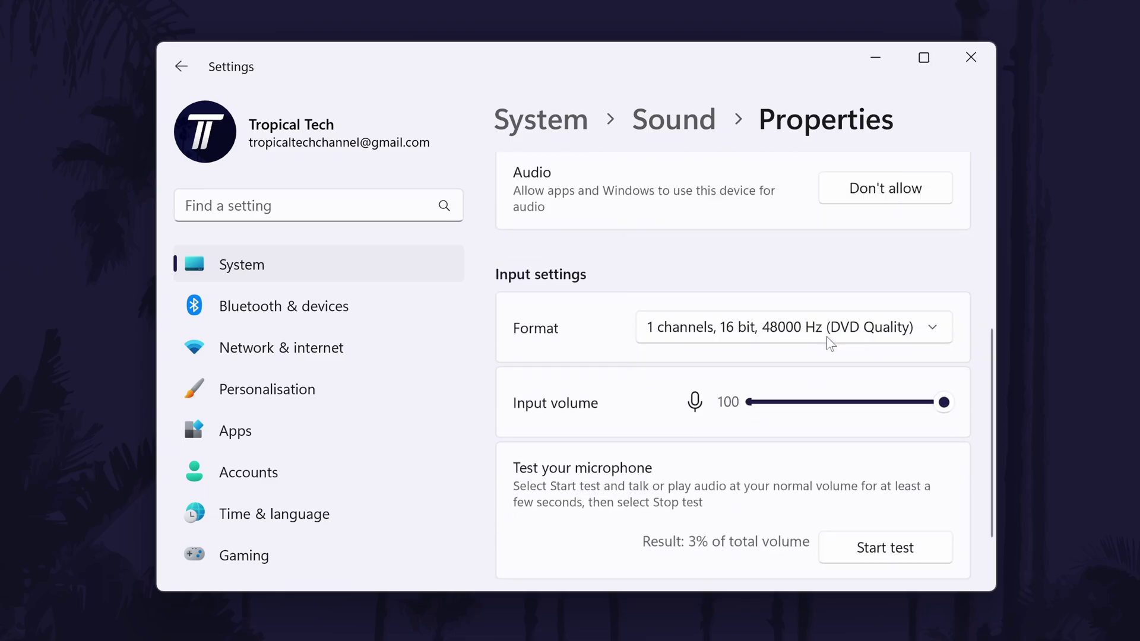
{"action": "left_click", "coordinate": [848, 406]}
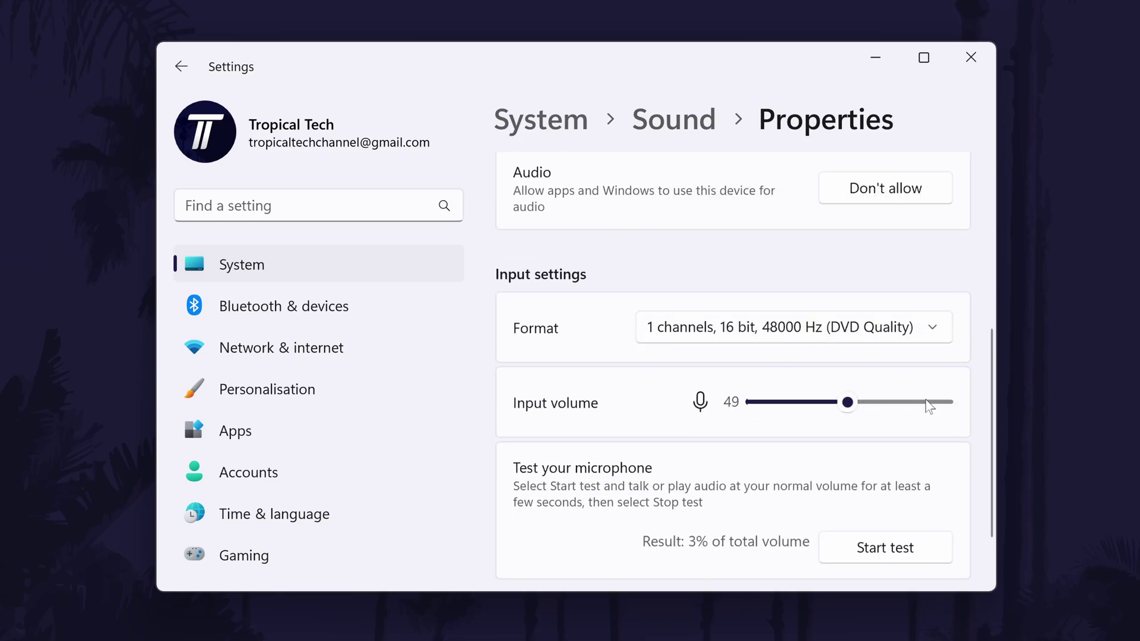
{"action": "left_click_drag", "start_coordinate": [848, 407], "coordinate": [944, 402]}
{"action": "scroll", "coordinate": [827, 384], "scroll_direction": "down", "scroll_amount": 2}
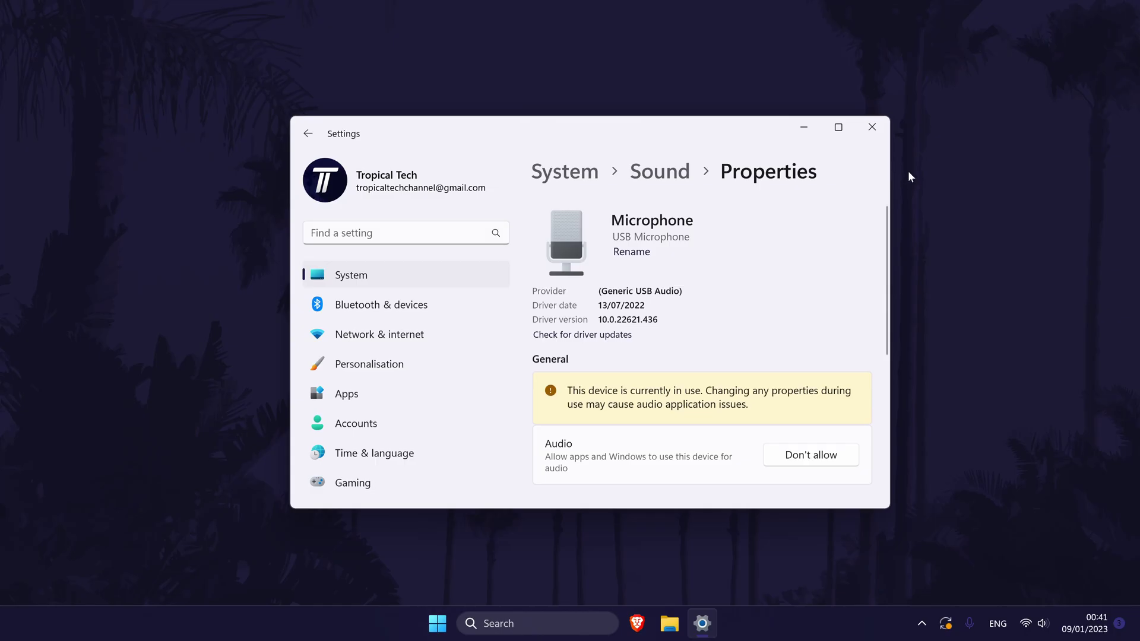
{"action": "left_click", "coordinate": [878, 128]}
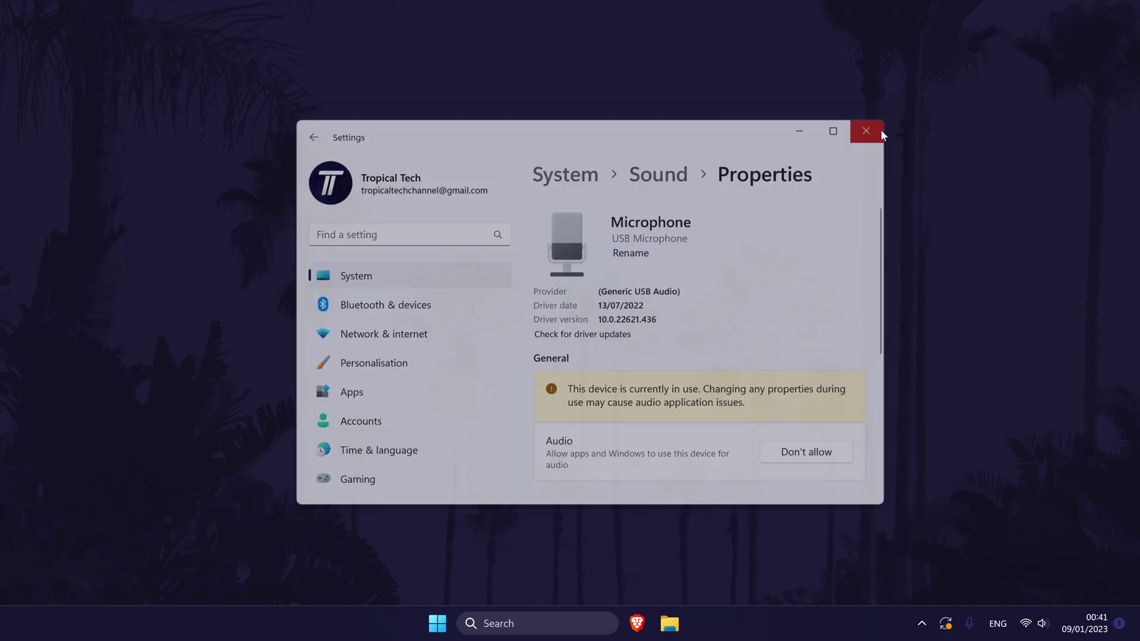